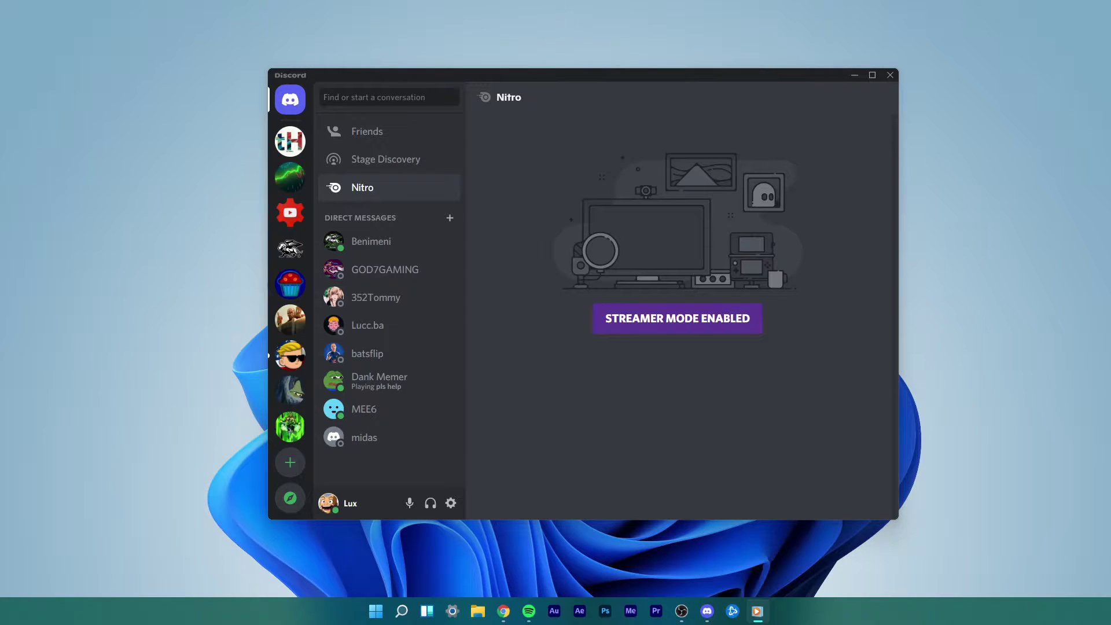
Close the Discord window and open Task Manager.
click(889, 75)
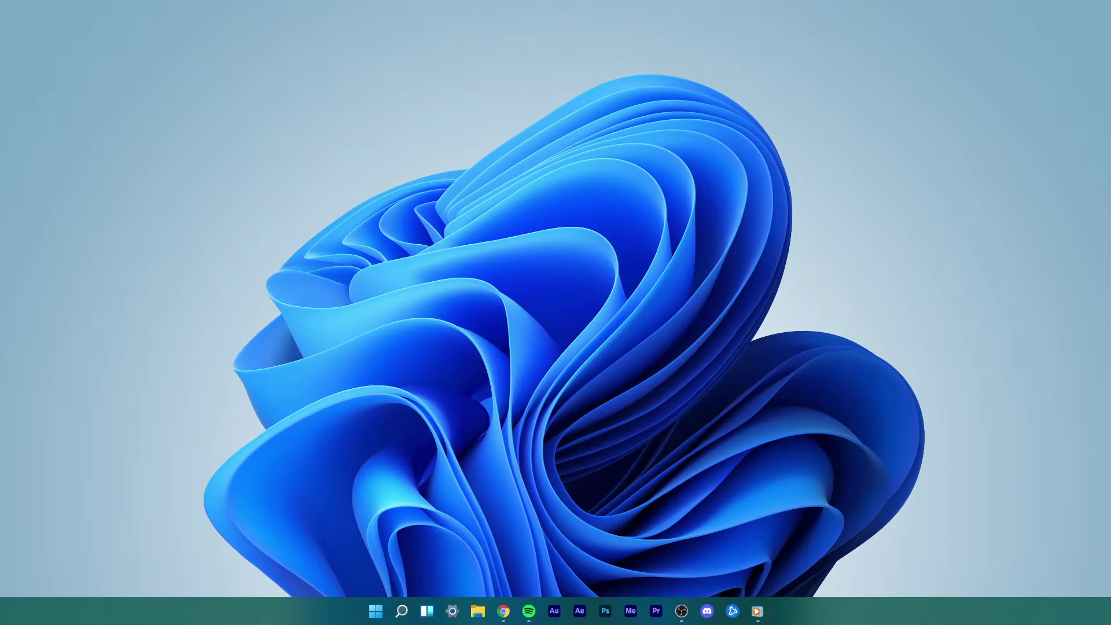
key(super+s)
text(task manager)
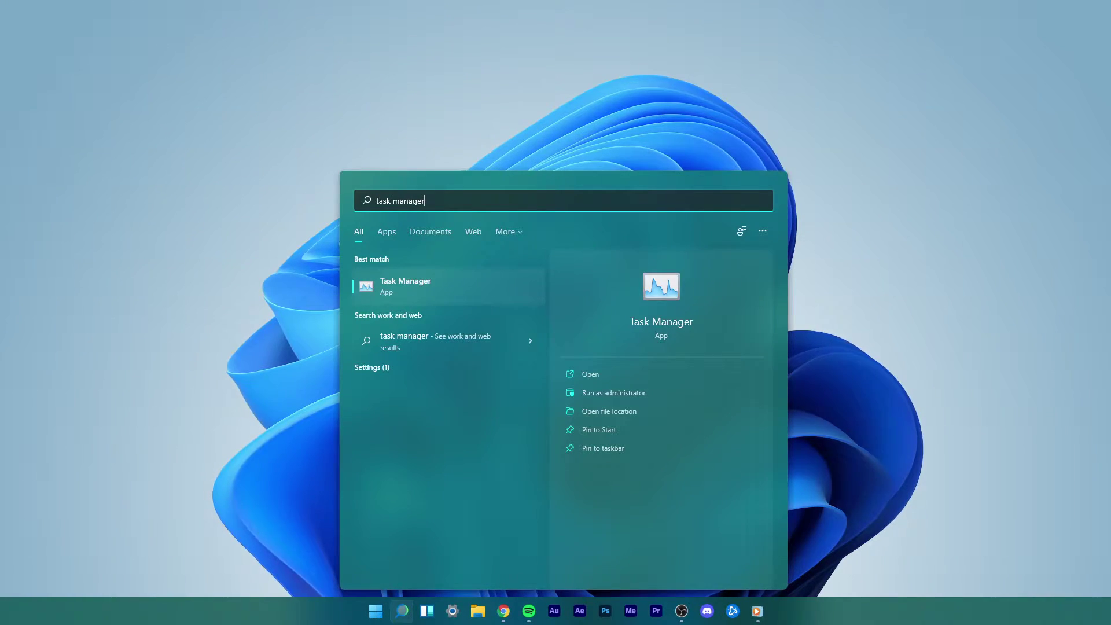
key(Return)
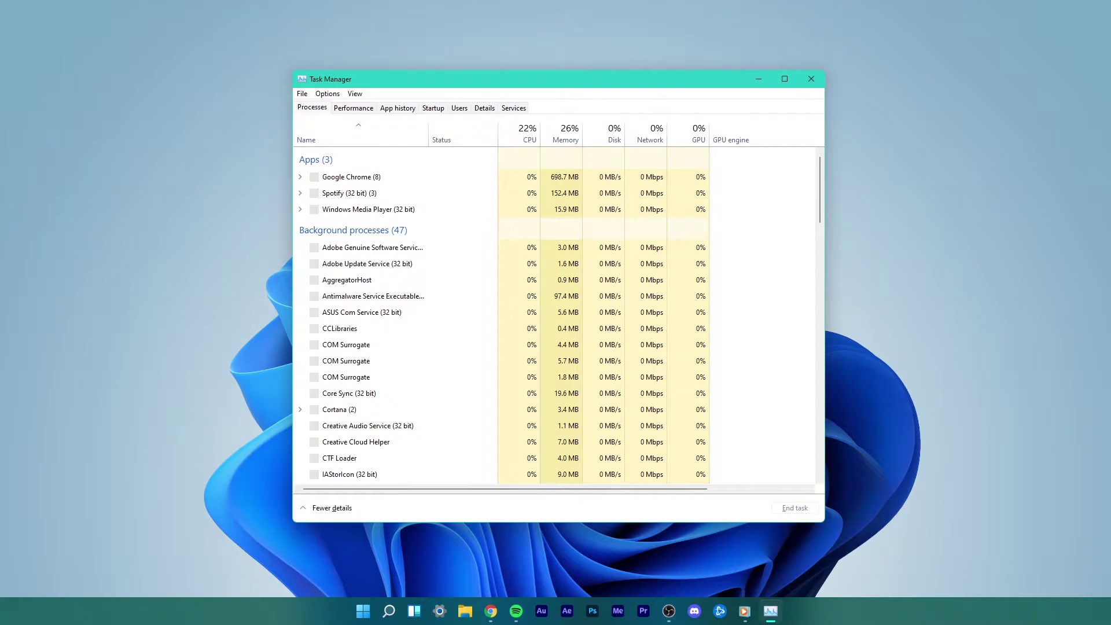
Check the Task Manager process list for running Discord processes, and close Task Manager.
click(365, 280)
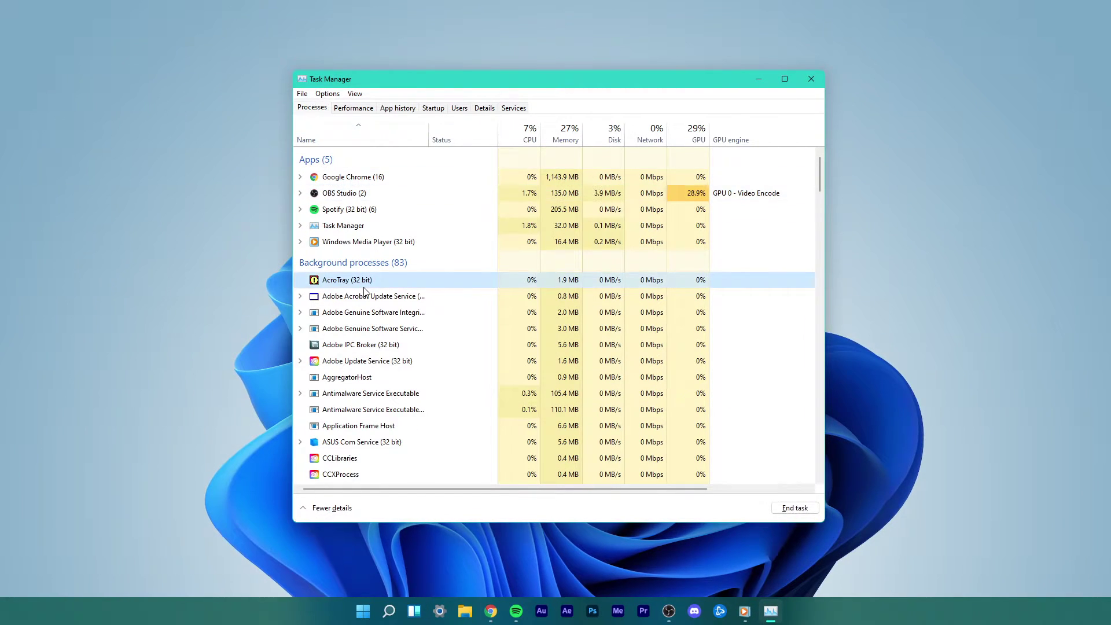
key(Down)
key(Down)
key(Down)
key(Down)
key(Down)
key(Down)
key(Down)
key(Down)
key(Down)
key(Down)
key(Down)
key(Down)
key(Down)
key(Down)
key(Down)
key(Down)
key(Down)
key(Down)
key(Down)
key(Down)
key(d)
key(d)
key(d)
key(d)
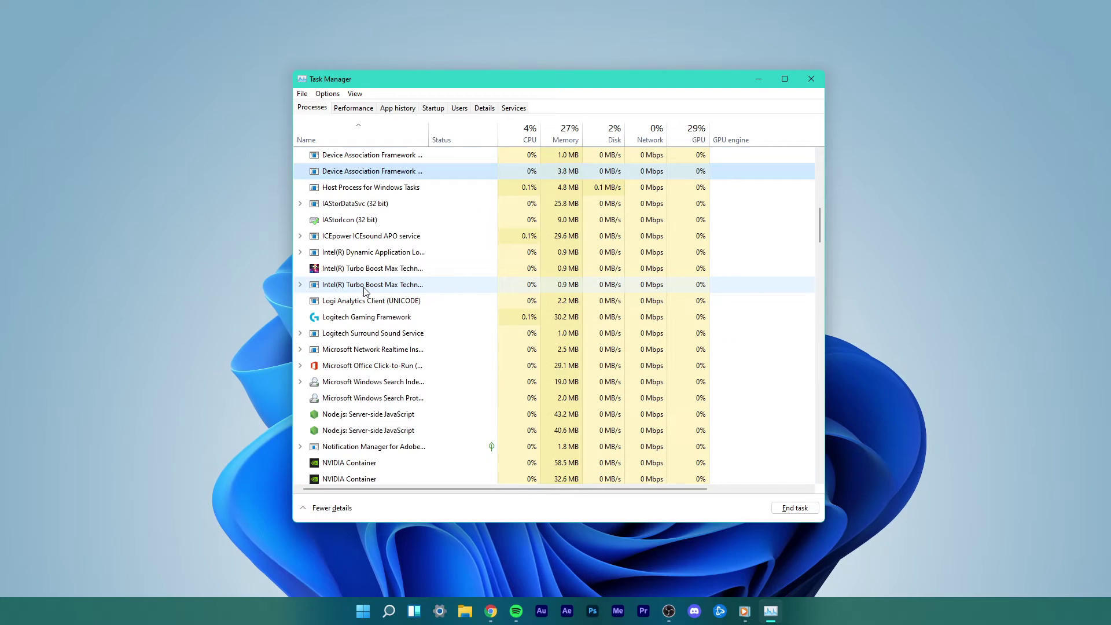
key(w)
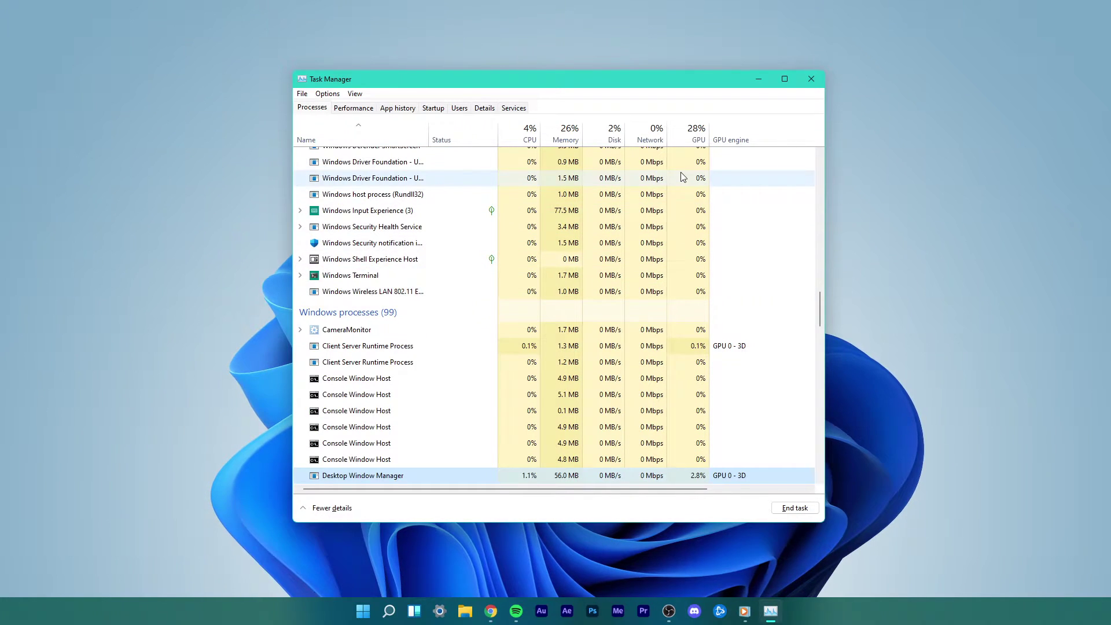
click(811, 78)
Find Discord with the Windows search and run it as administrator.
key(super)
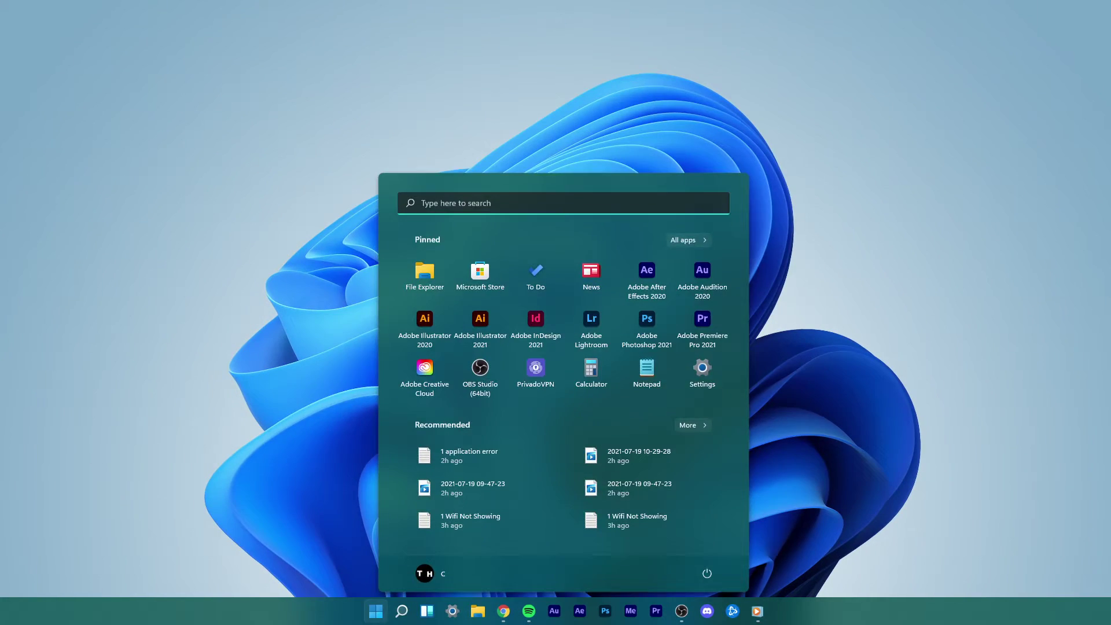
text(discord)
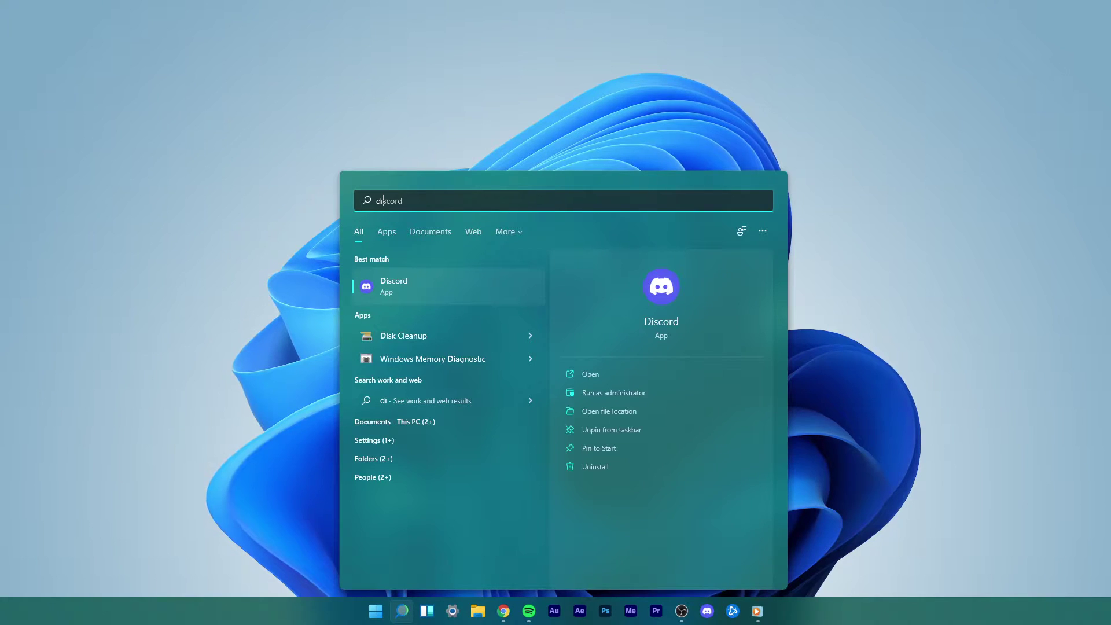
right_click(421, 280)
click(465, 299)
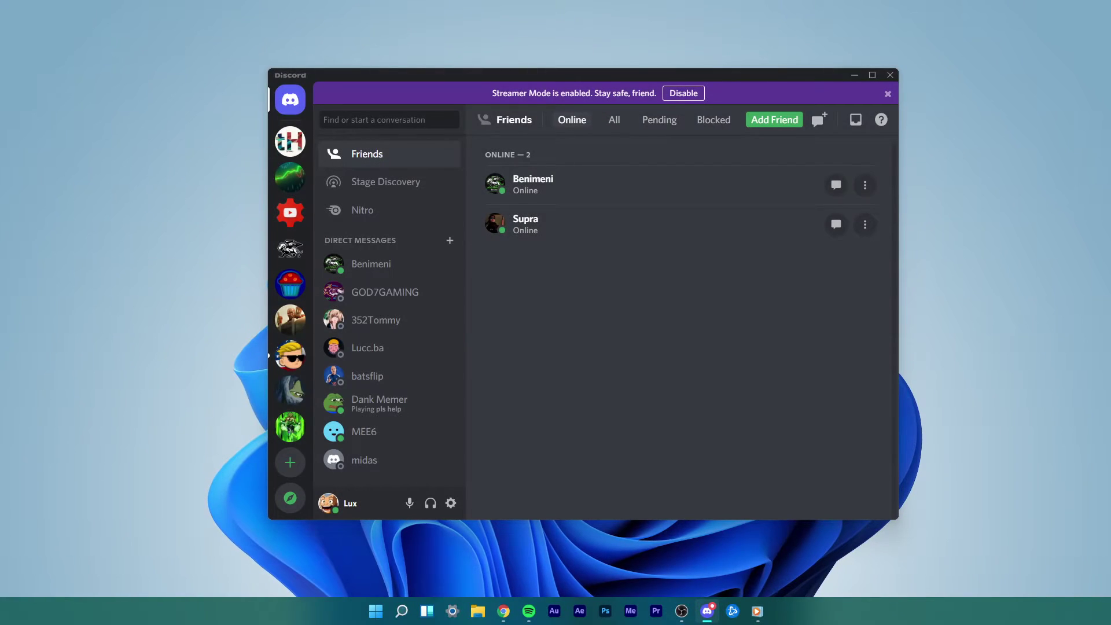
Switch to the Nitro page and dismiss the Streamer Mode notice.
click(411, 210)
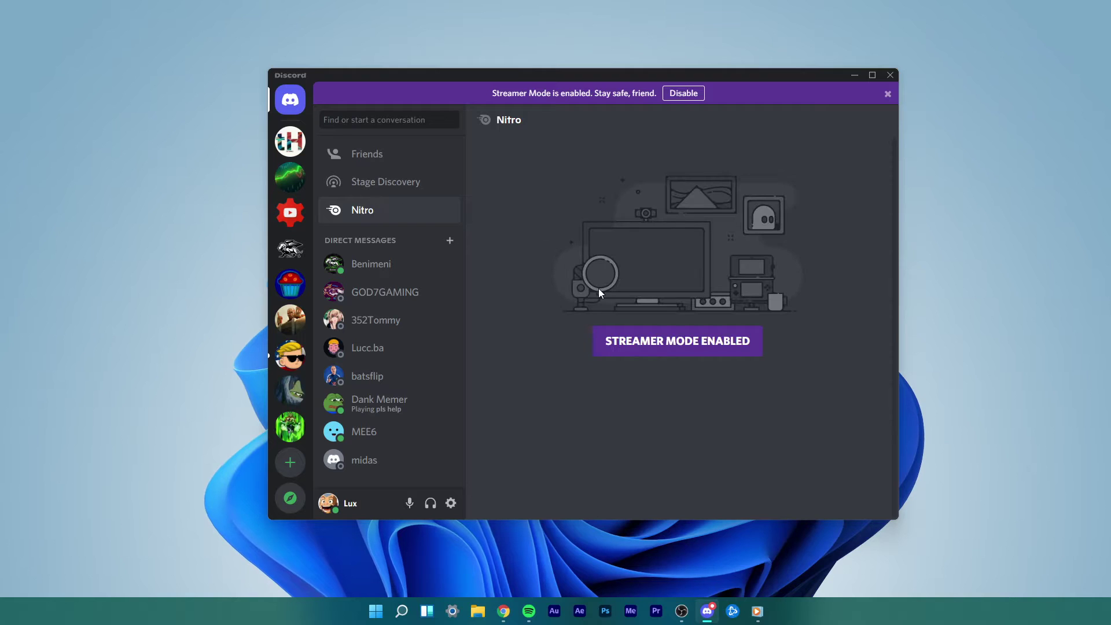
click(888, 95)
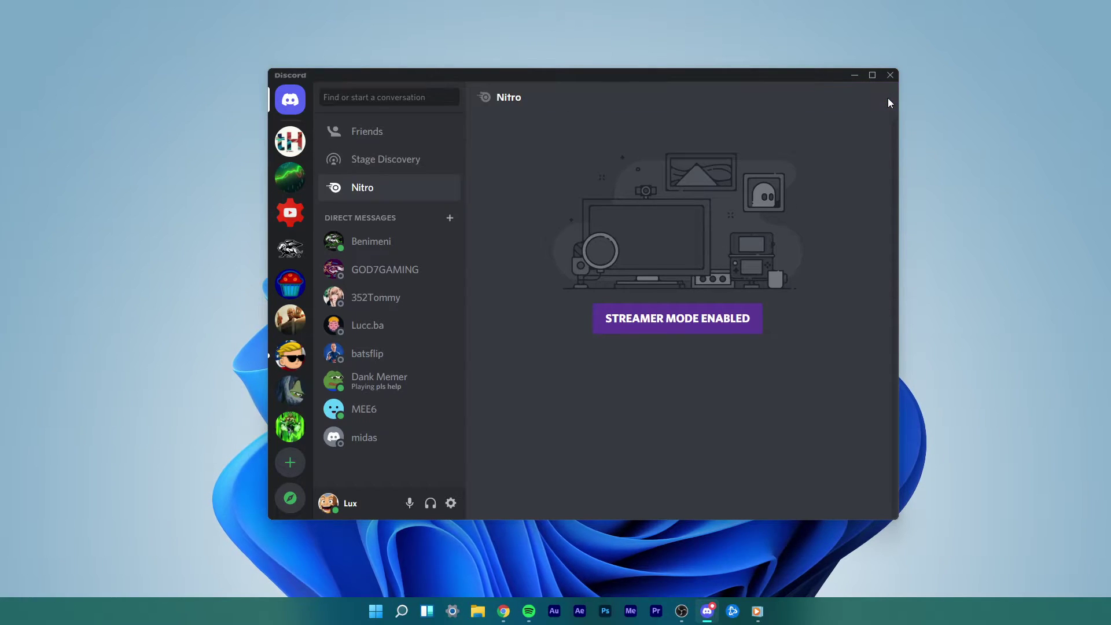
Turn off the experimental method to capture audio from applications in Discord's Voice & Video settings.
click(452, 504)
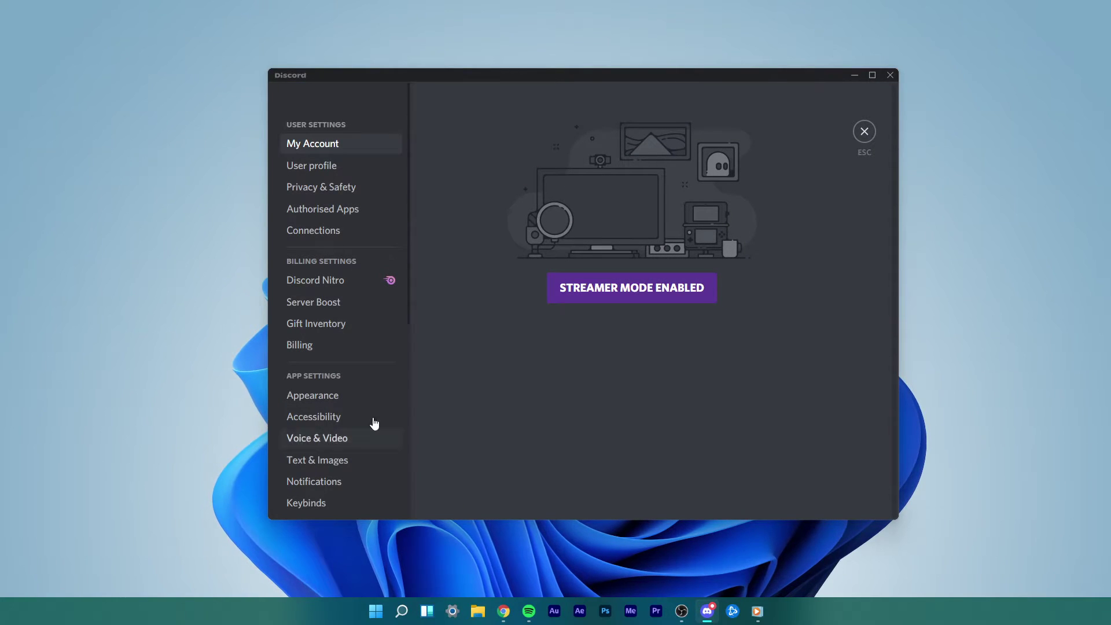
scroll(350, 372, down, 3)
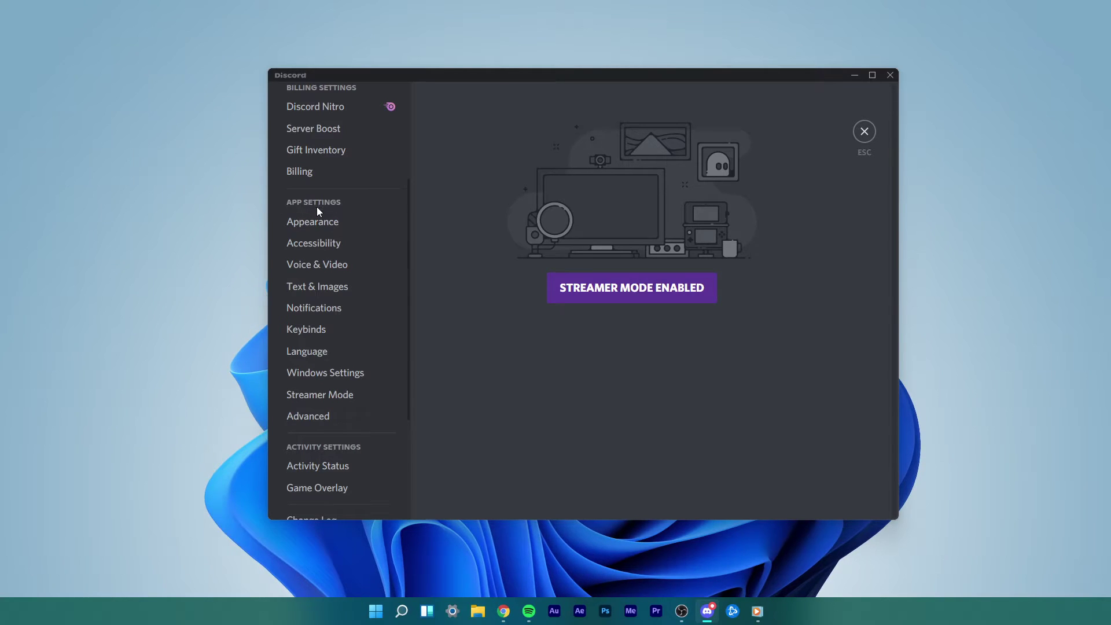
click(310, 267)
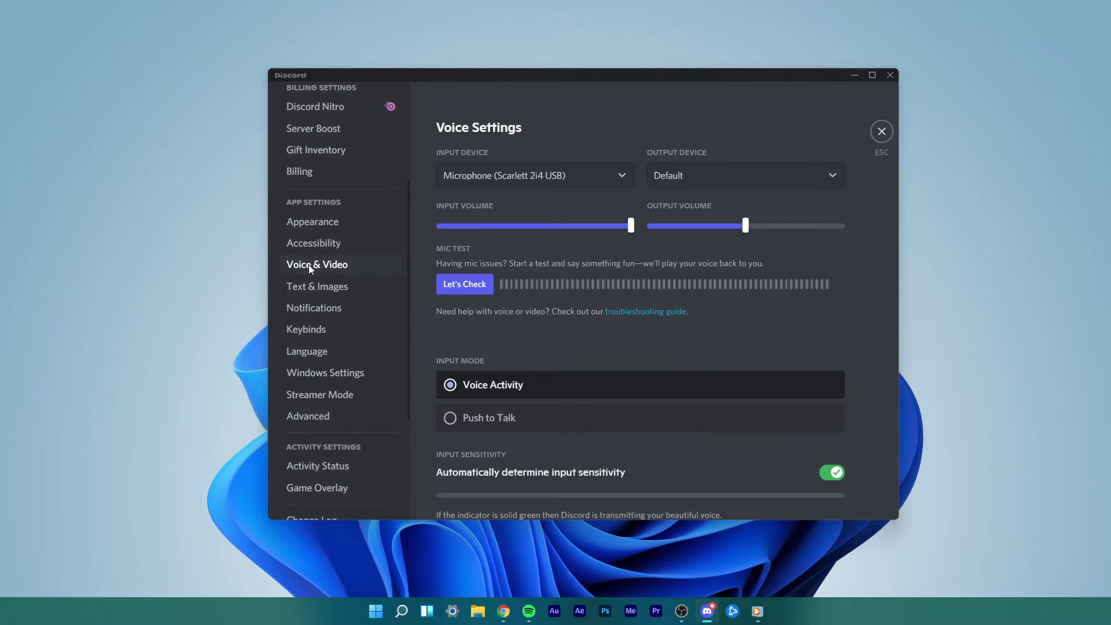
scroll(427, 270, down, 1)
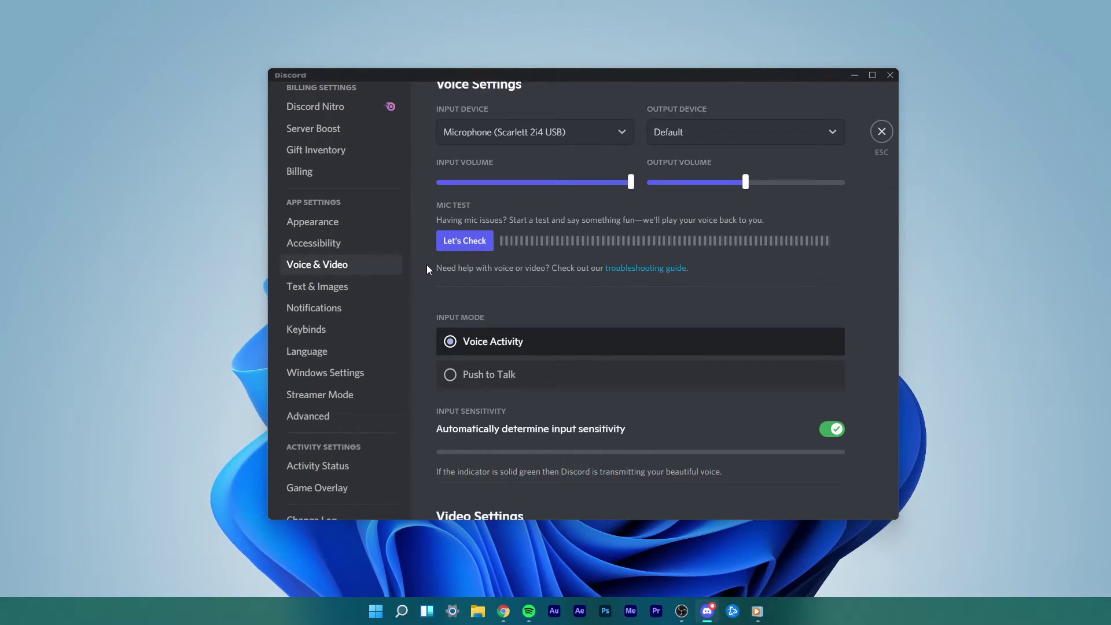
scroll(427, 269, down, 15)
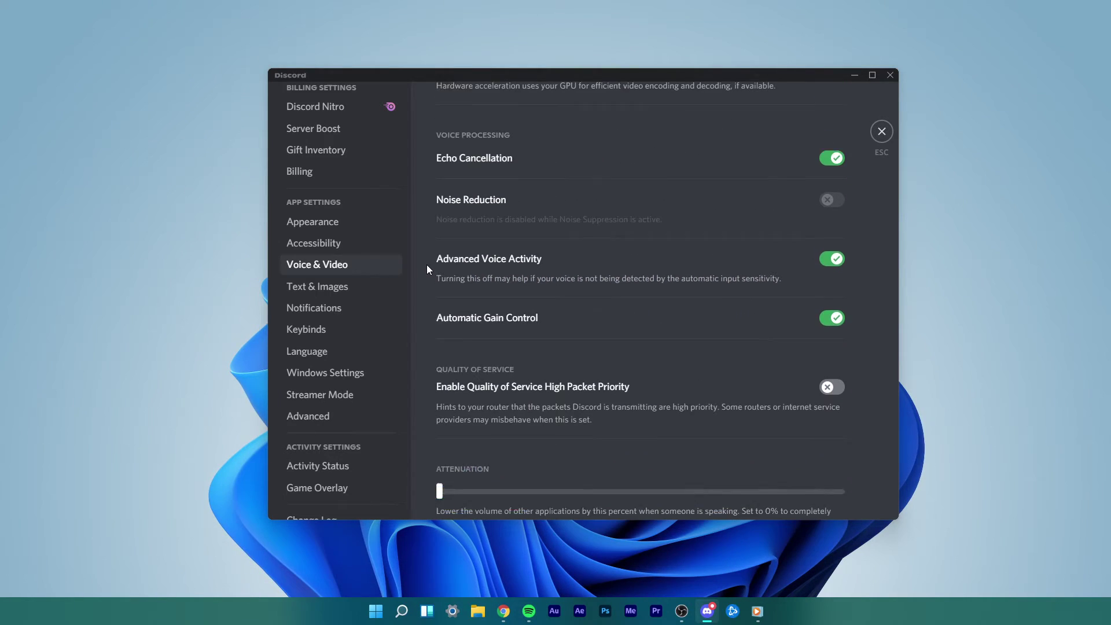
scroll(427, 266, down, 8)
scroll(427, 266, down, 4)
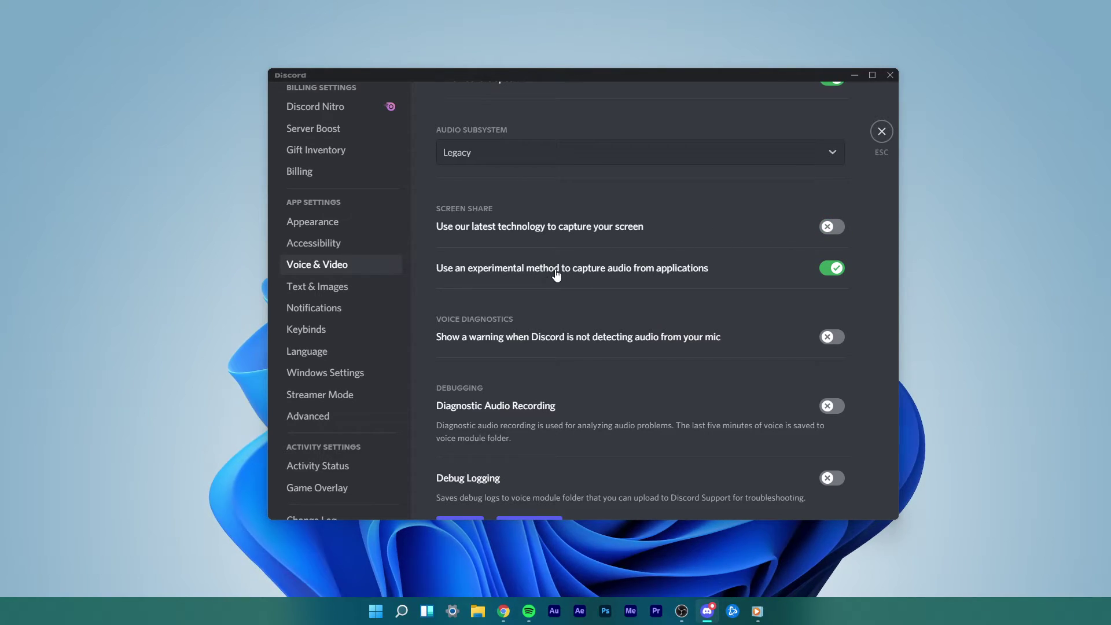
click(832, 268)
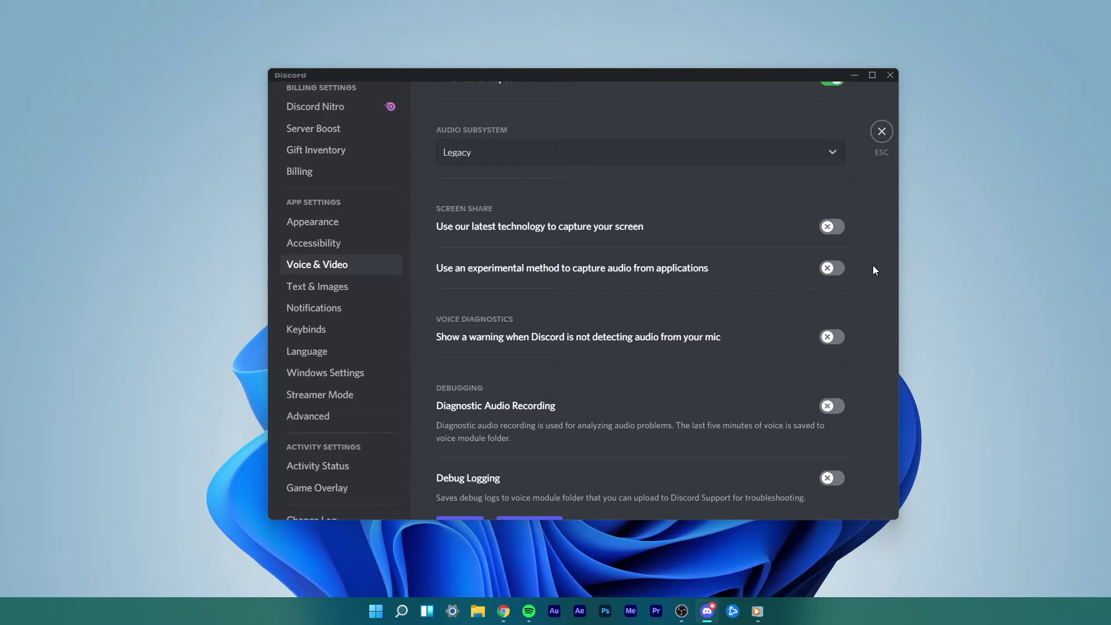
Leave the user settings and restart Discord.
click(881, 133)
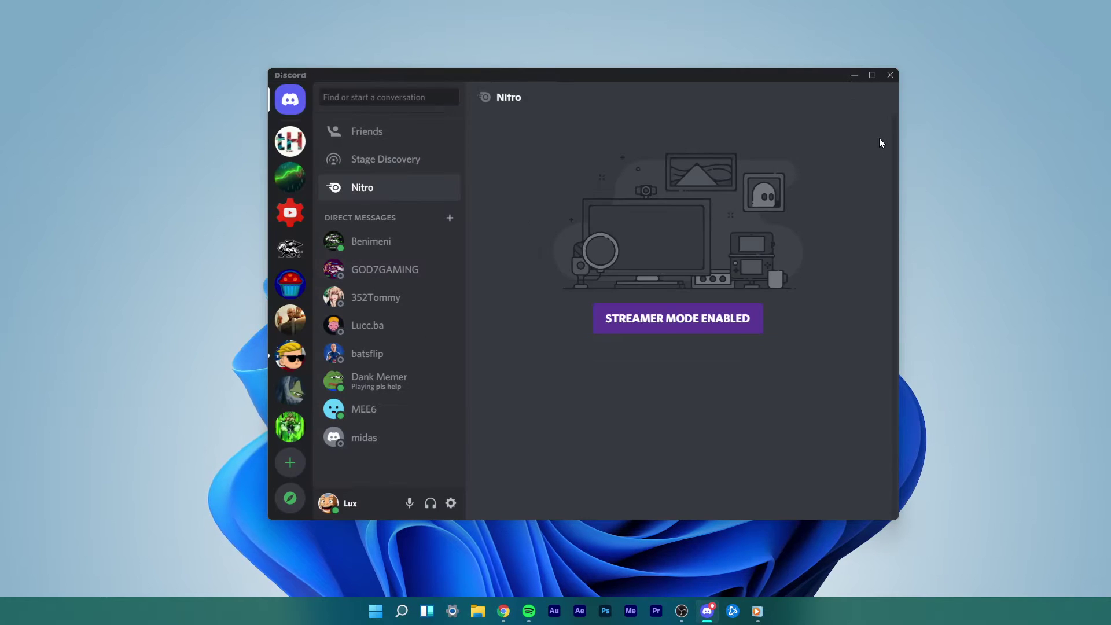
click(890, 74)
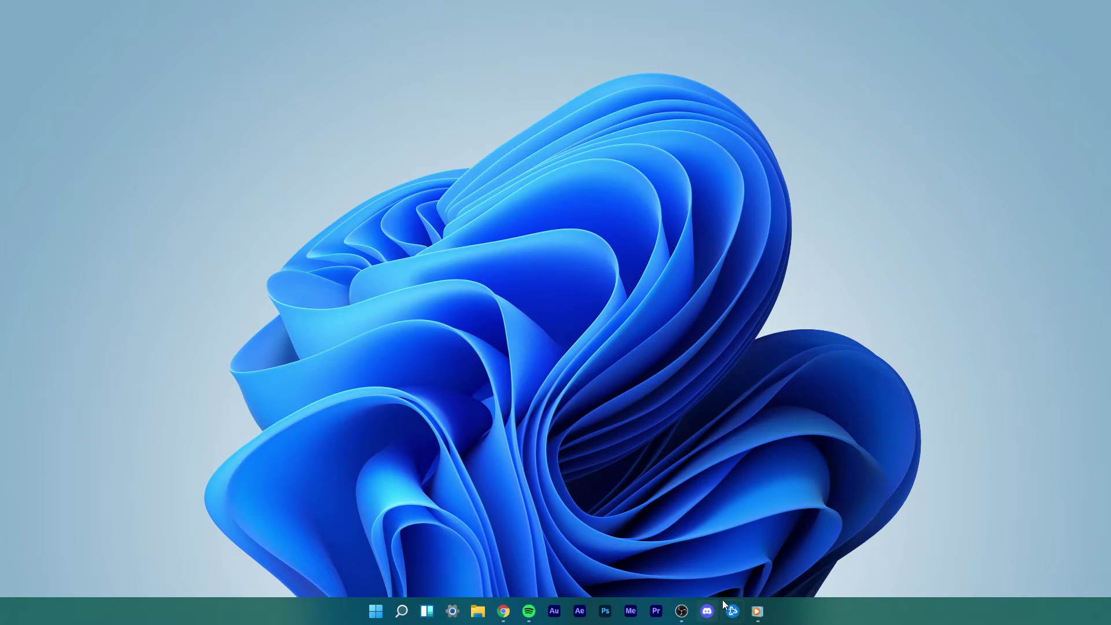
click(707, 611)
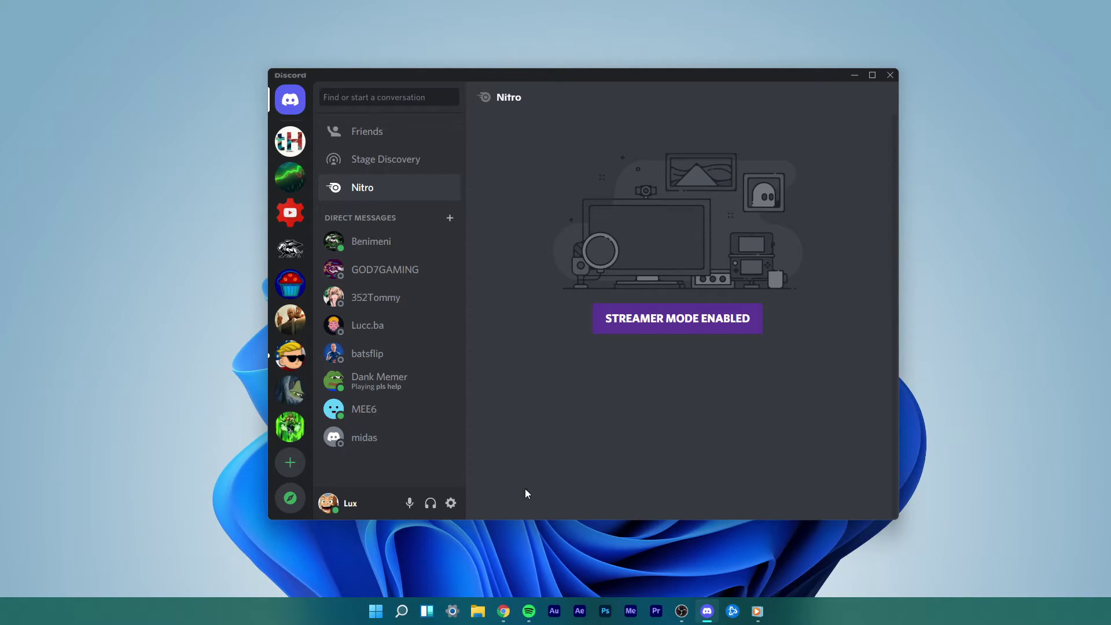
Turn off H.264 Hardware Acceleration in the Voice & Video settings and close Discord.
click(451, 503)
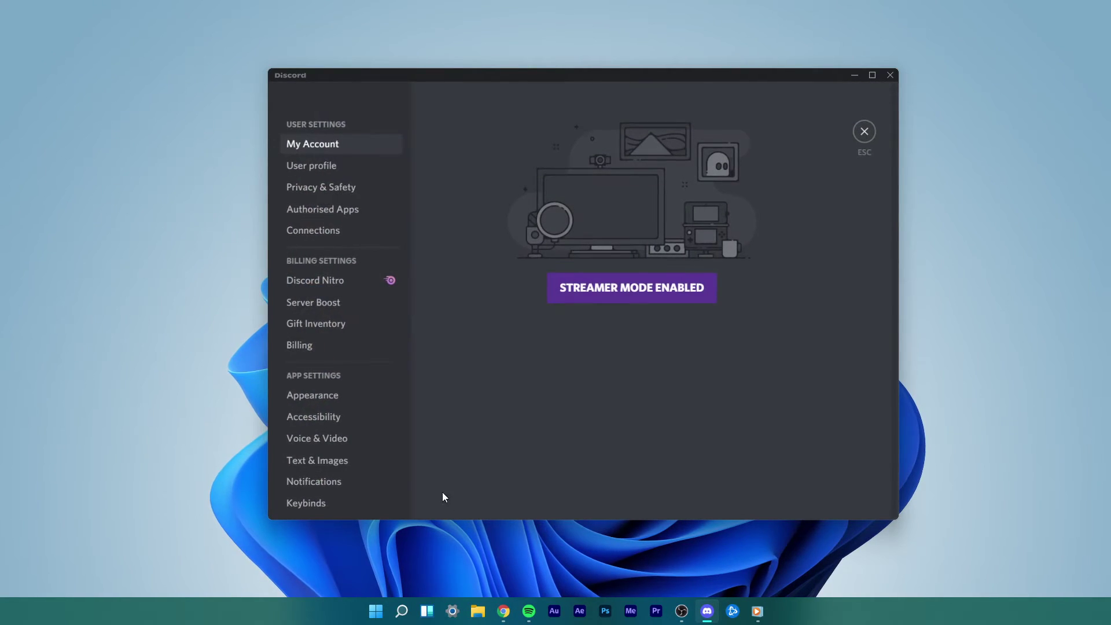
click(333, 440)
scroll(424, 358, down, 15)
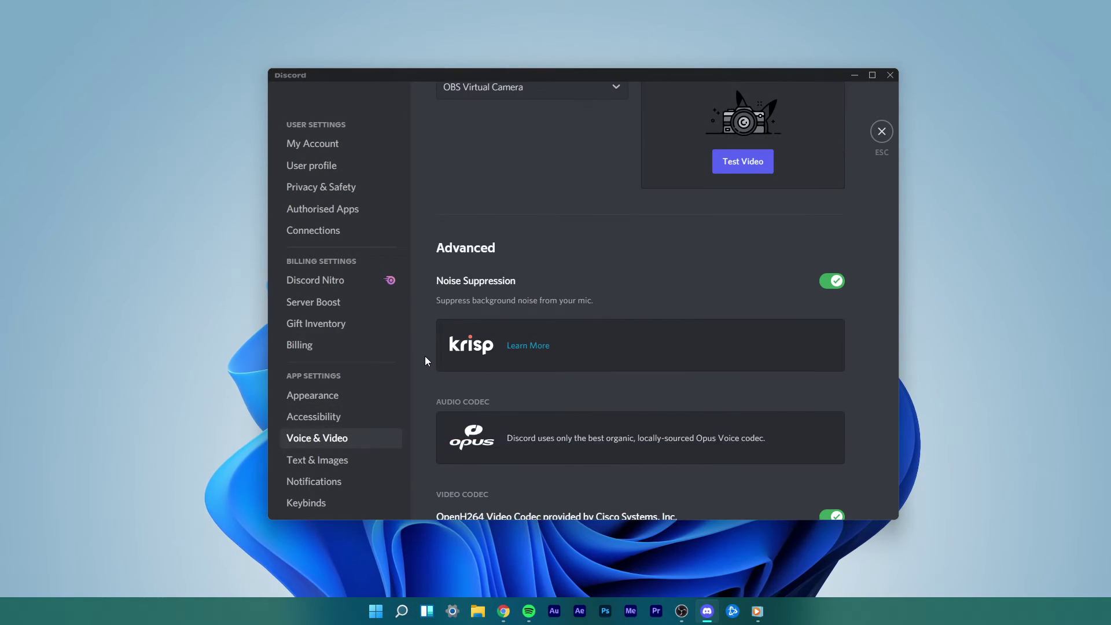
scroll(425, 357, down, 8)
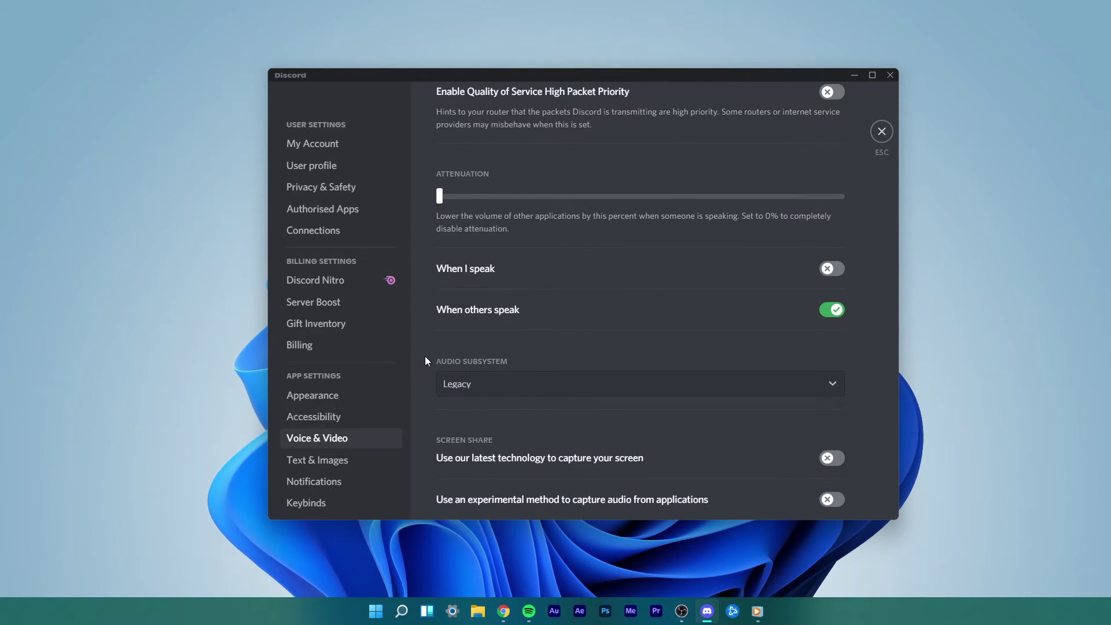
scroll(426, 357, down, 3)
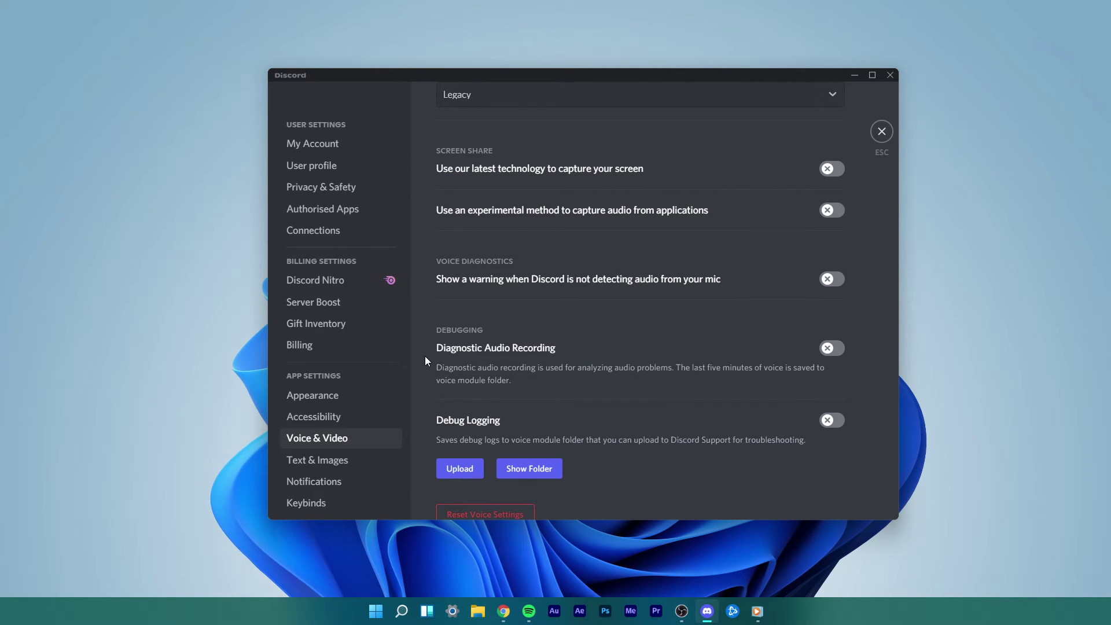
scroll(424, 359, up, 10)
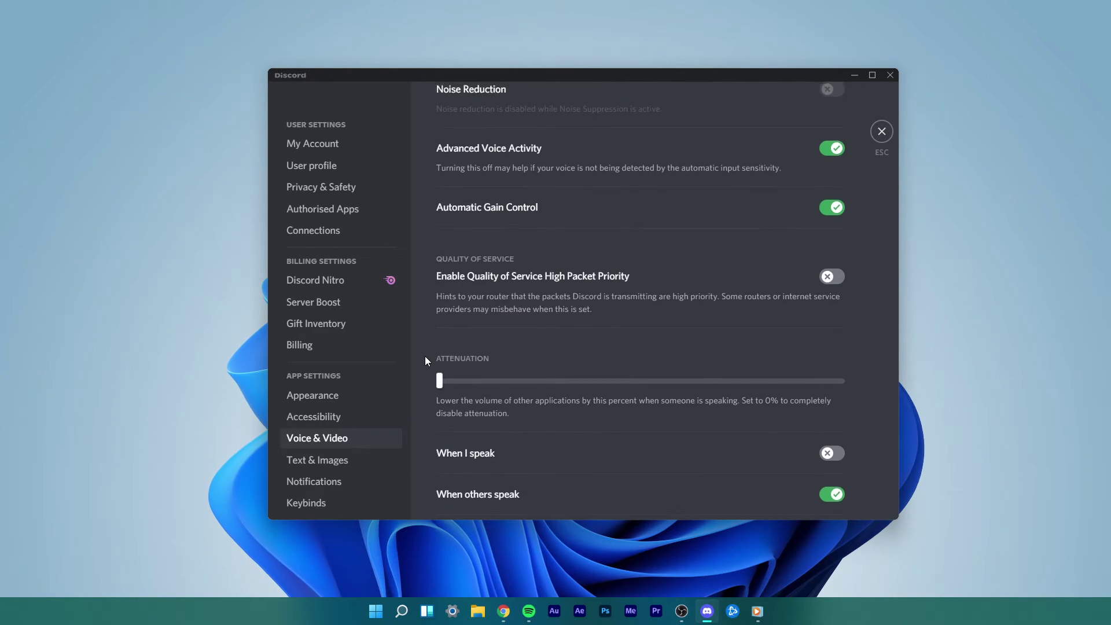
scroll(425, 356, up, 3)
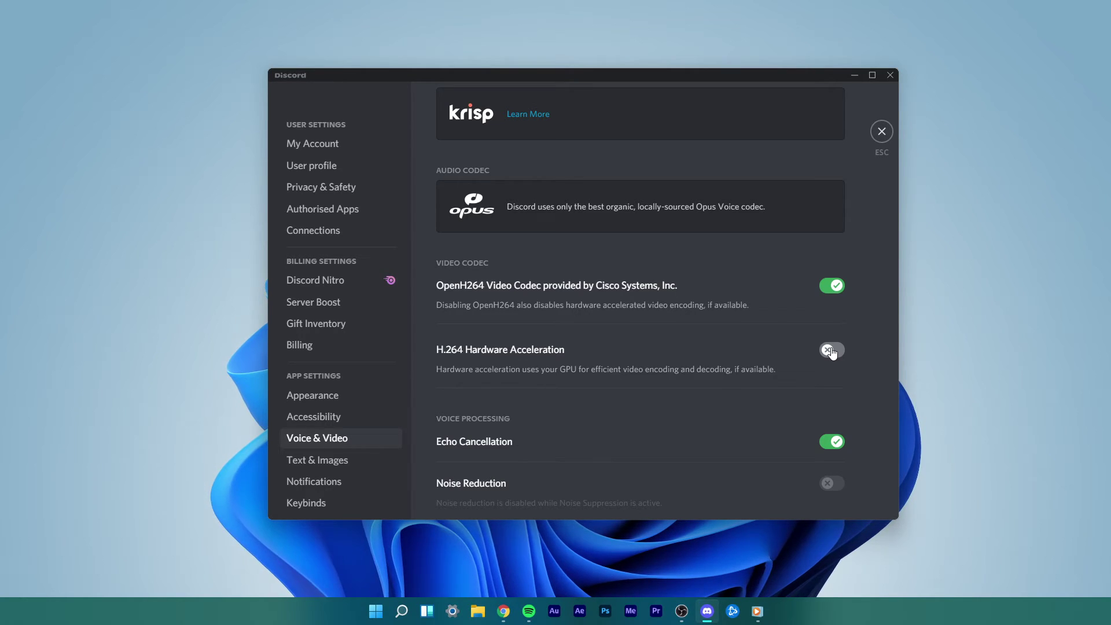
click(880, 132)
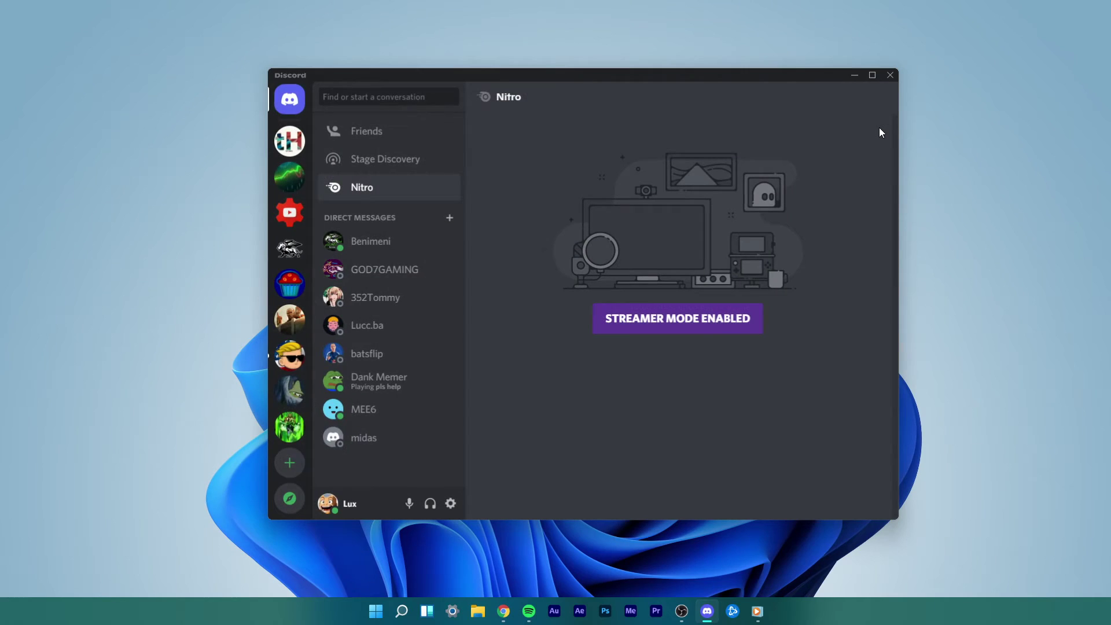
click(890, 74)
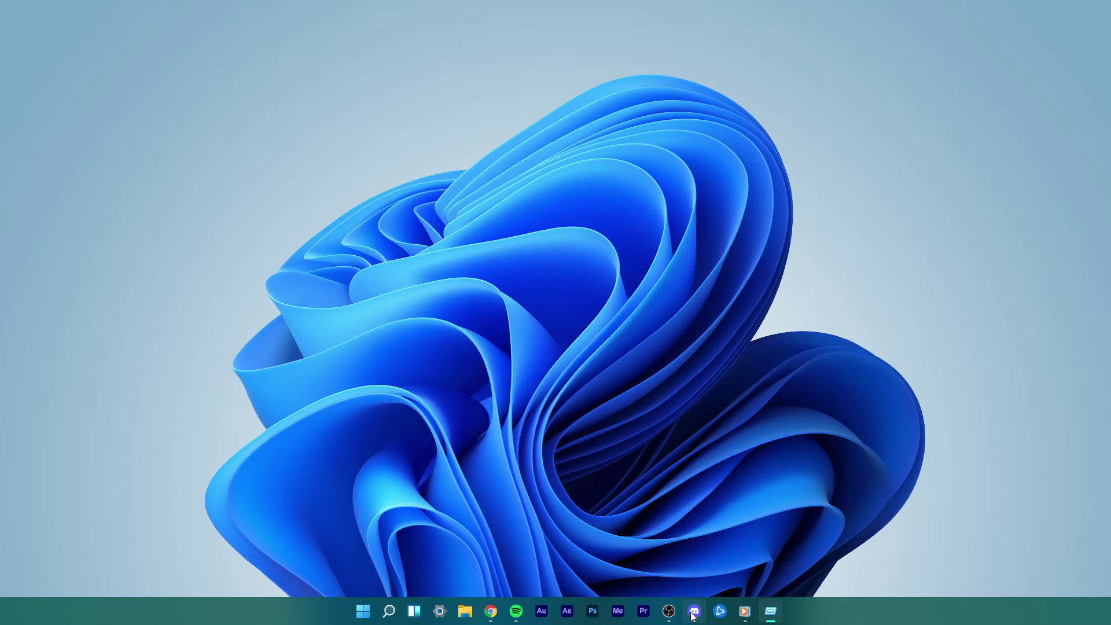
Open the AppData Roaming folder by running %appdata%.
mouse_move(694, 610)
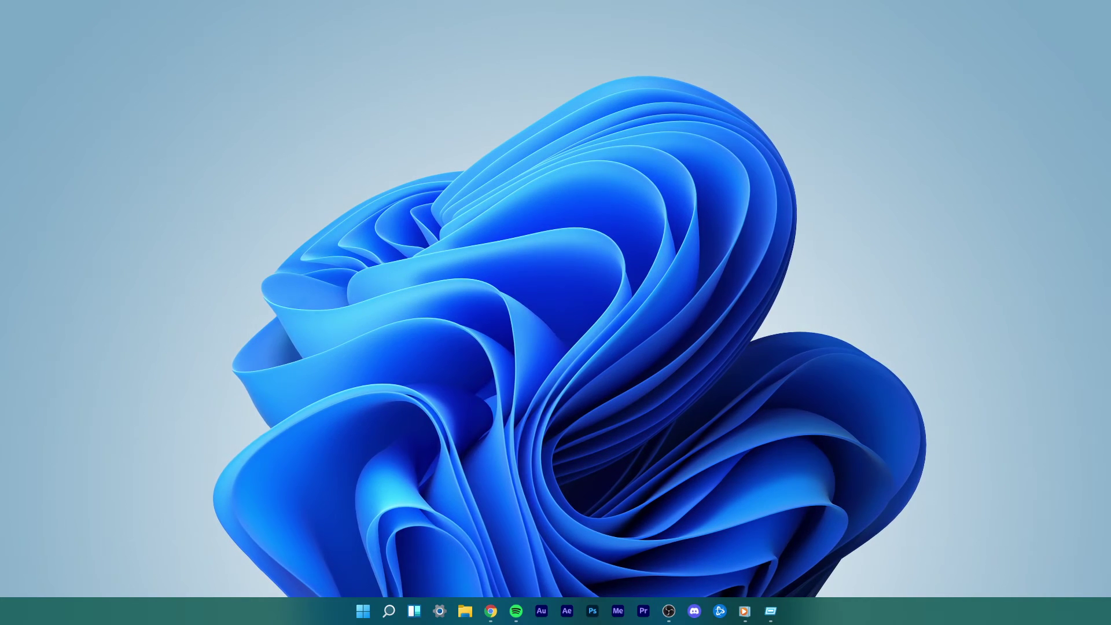
key(super+r)
drag(182, 398, 637, 242)
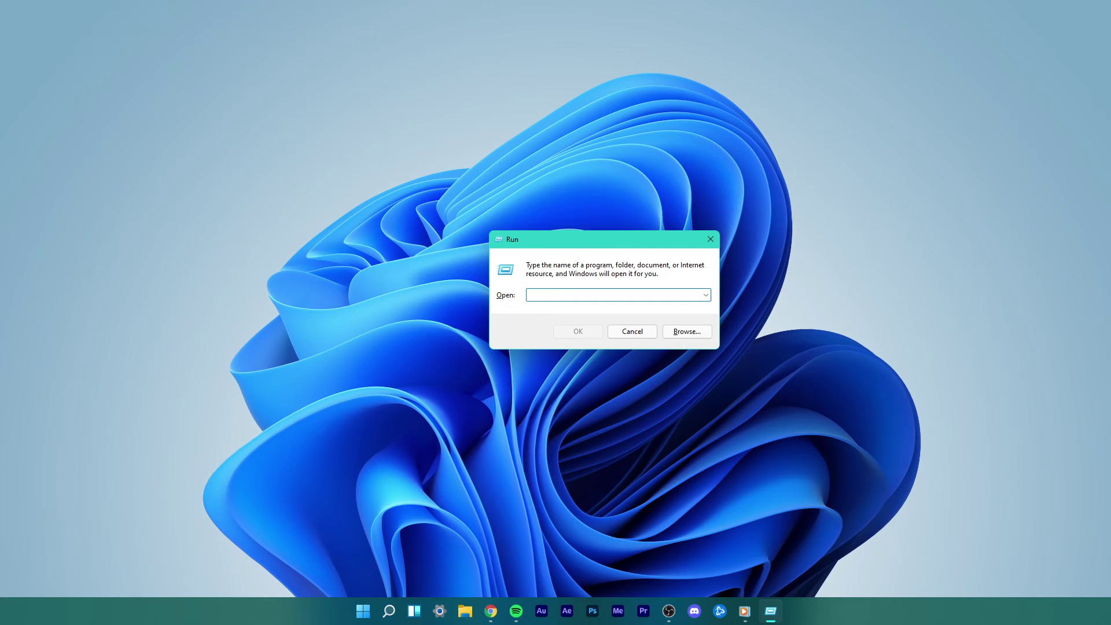
text(%app)
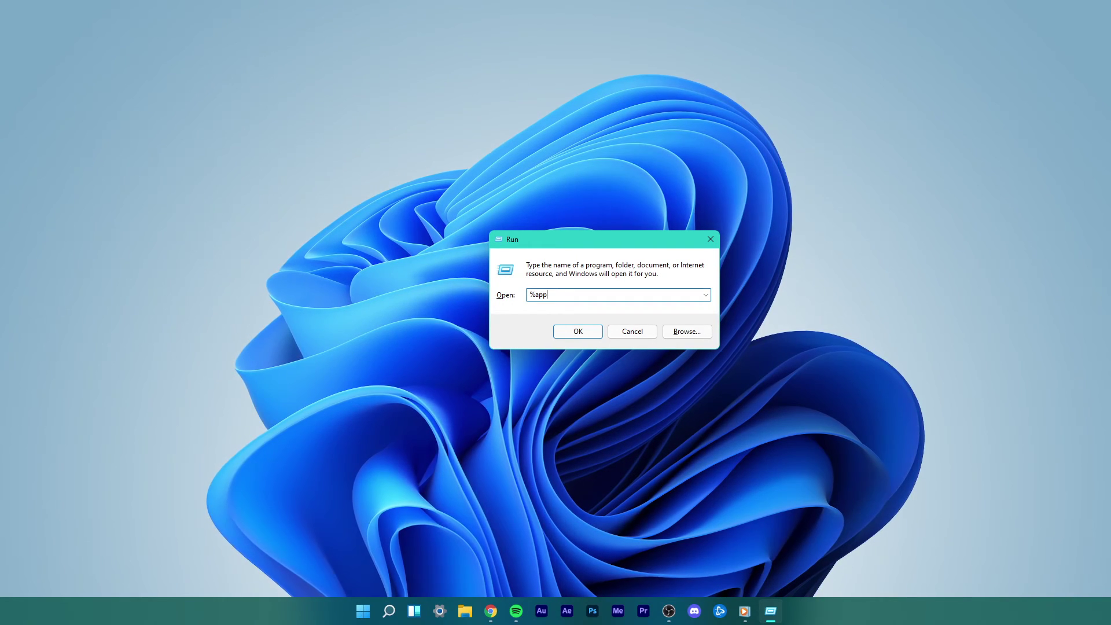
text(data%)
key(Return)
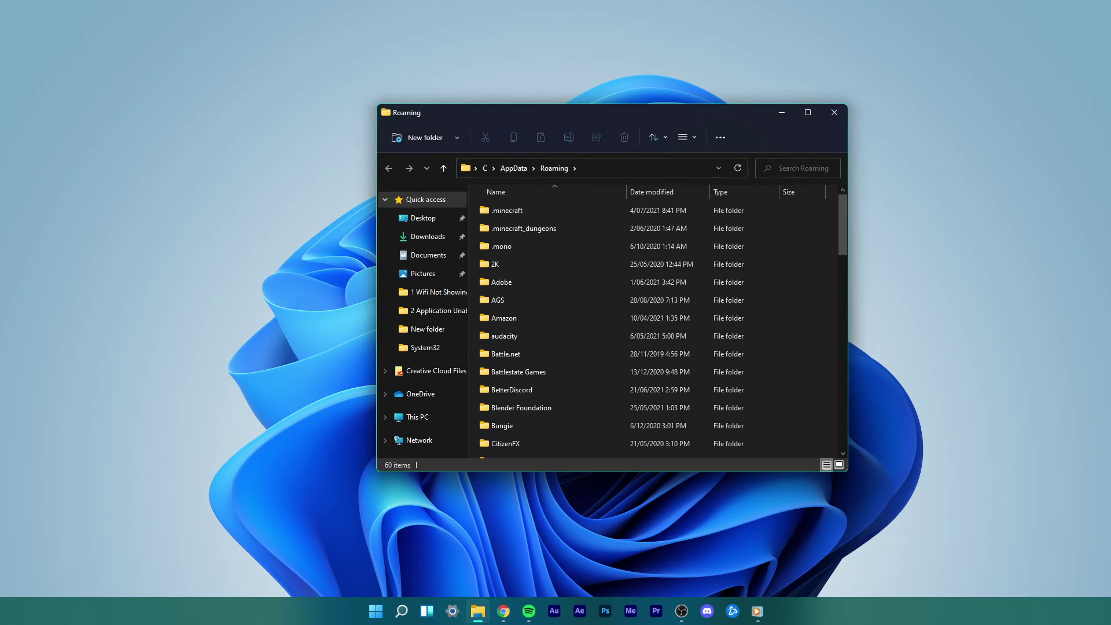
Find the Discord folder in Roaming, view its Delete option without applying it, and close the folder window.
scroll(540, 301, down, 3)
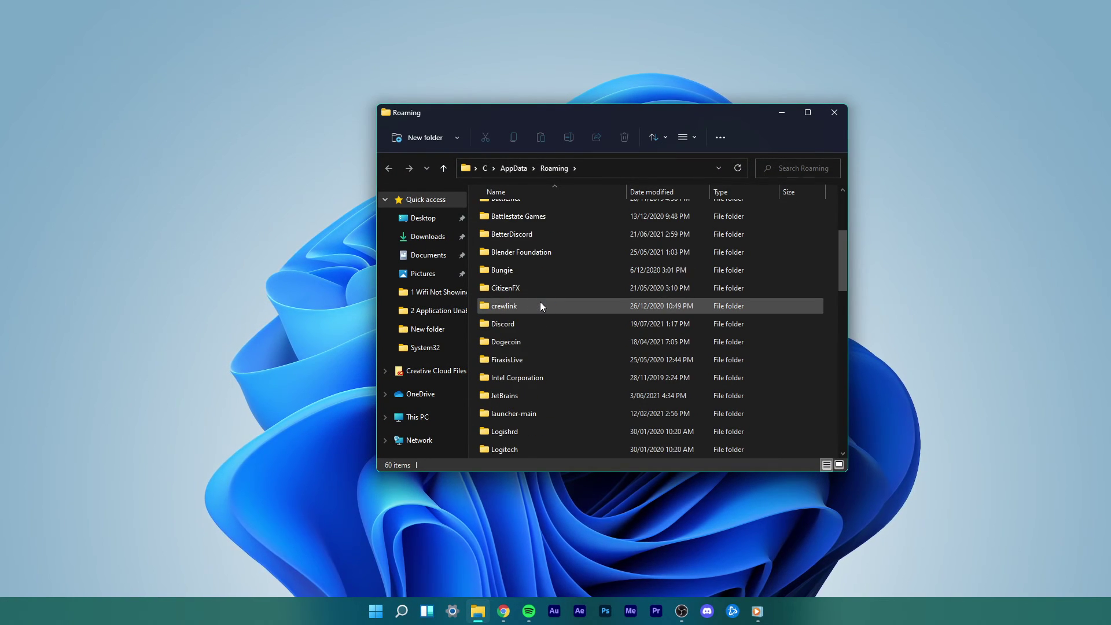
click(508, 323)
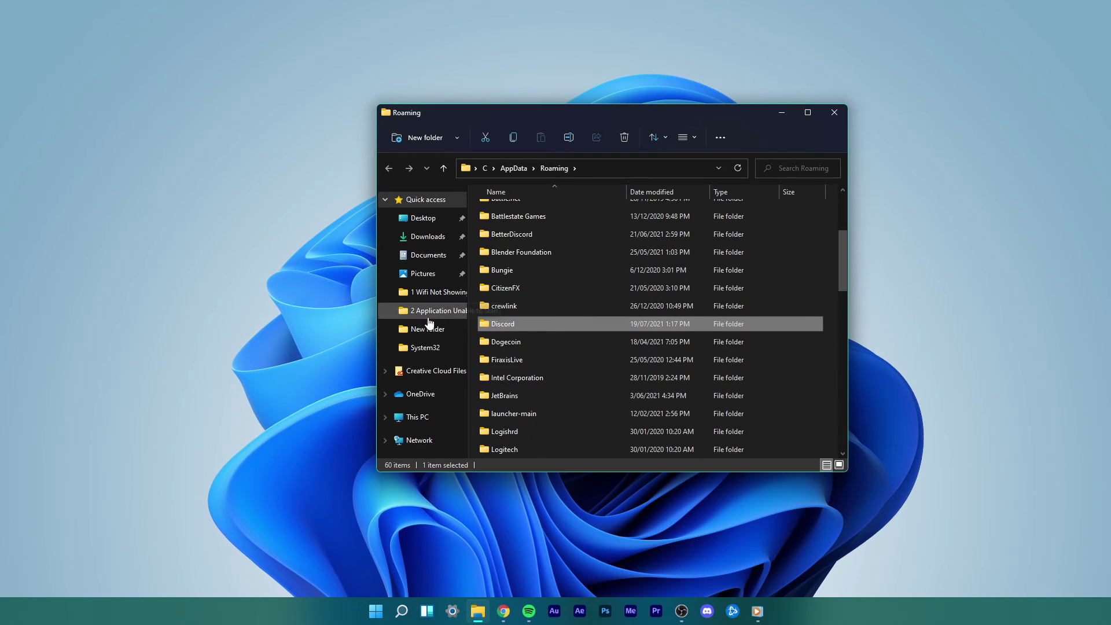
right_click(495, 325)
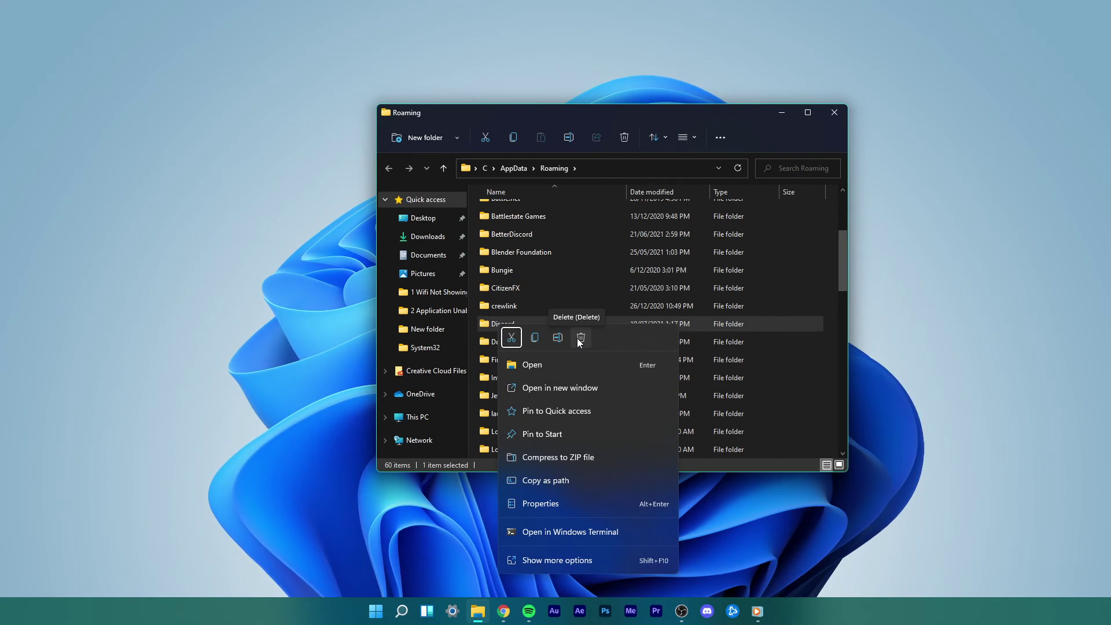
click(539, 323)
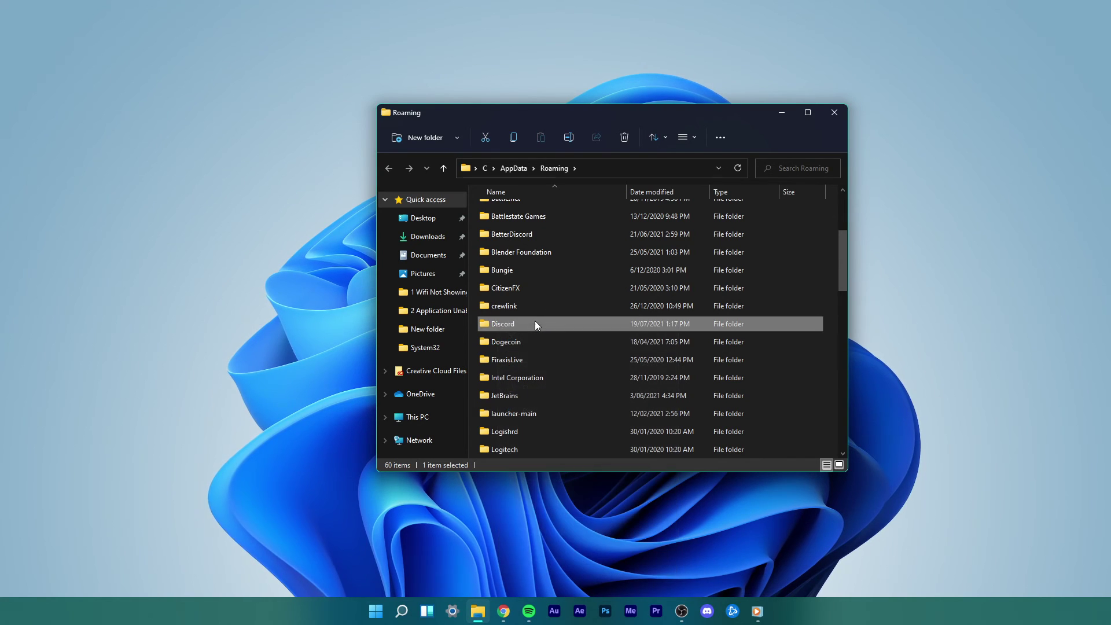
right_click(516, 327)
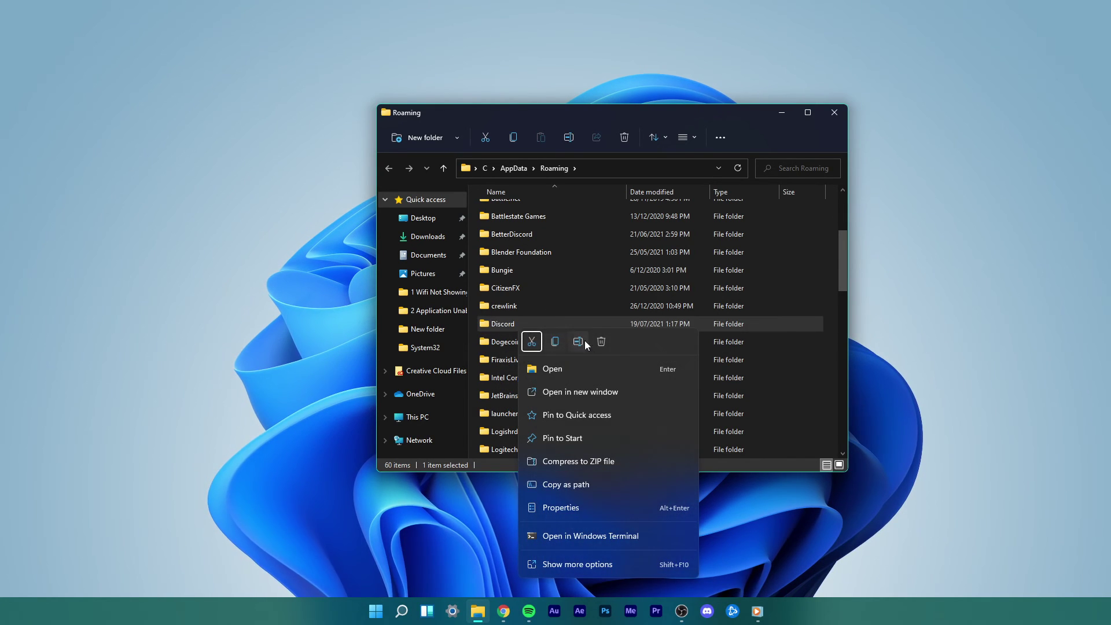
click(576, 325)
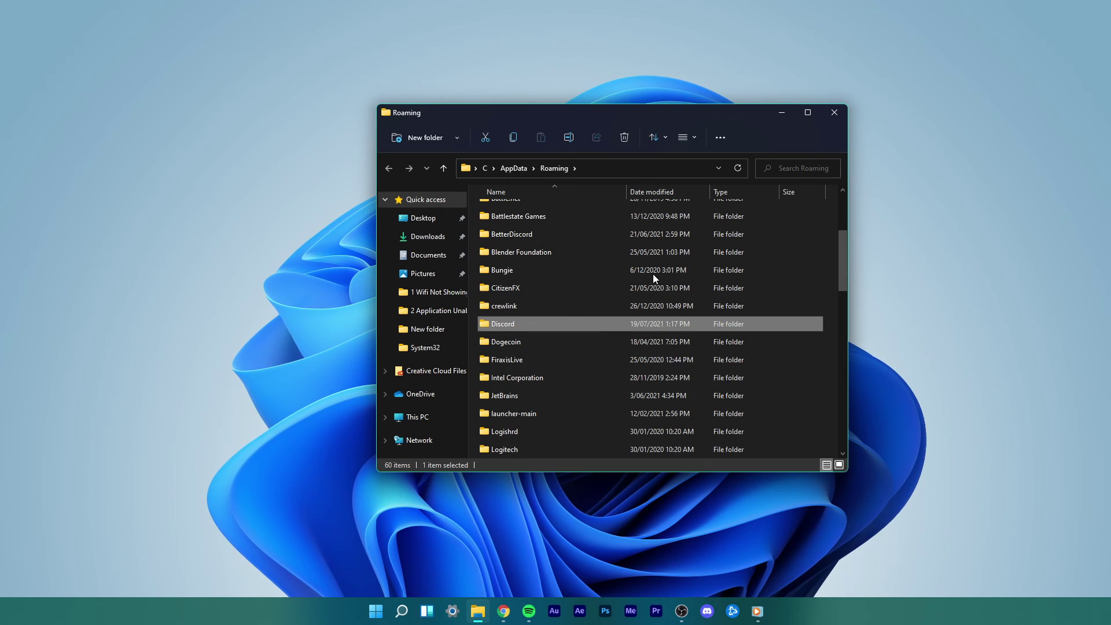
click(824, 111)
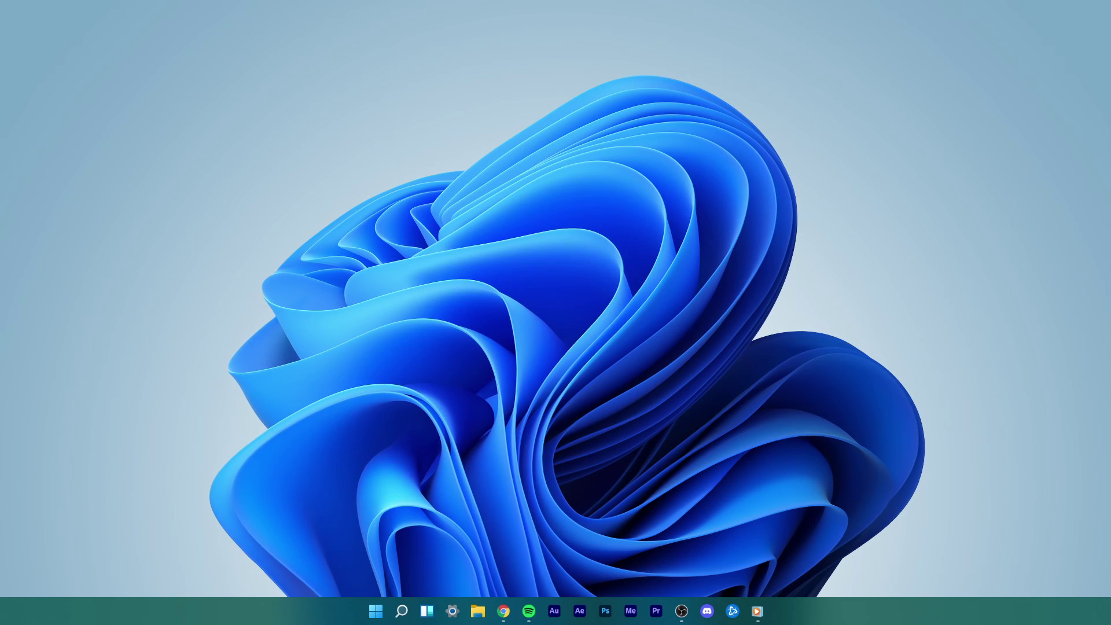
Search Windows for "uninstall", open the Apps settings from the Apps & features result, and close them.
key(super)
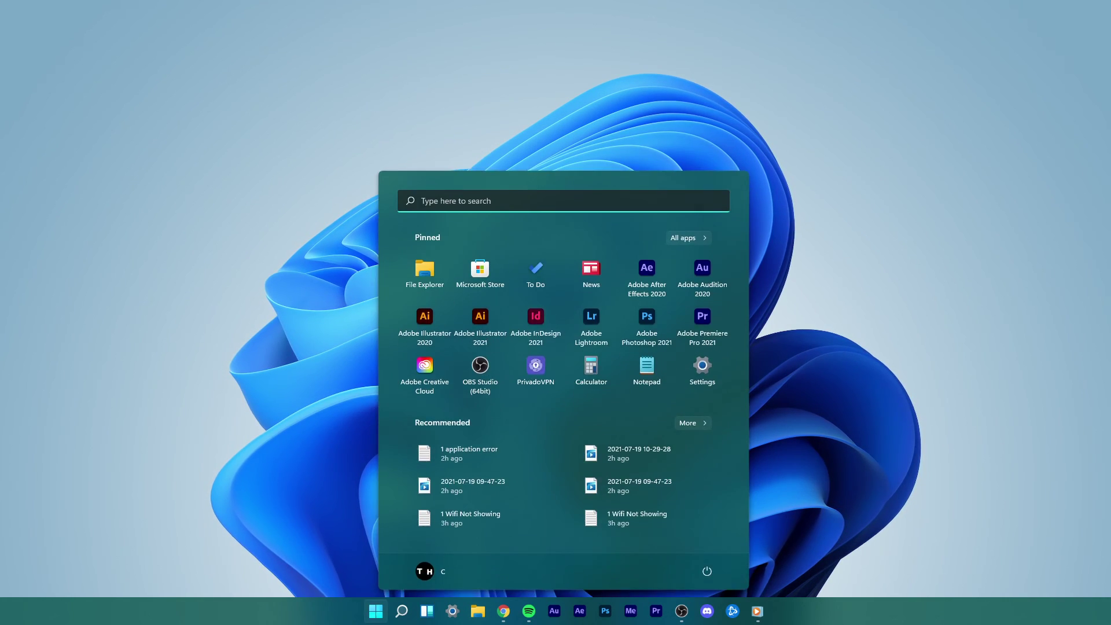
text(uninstall)
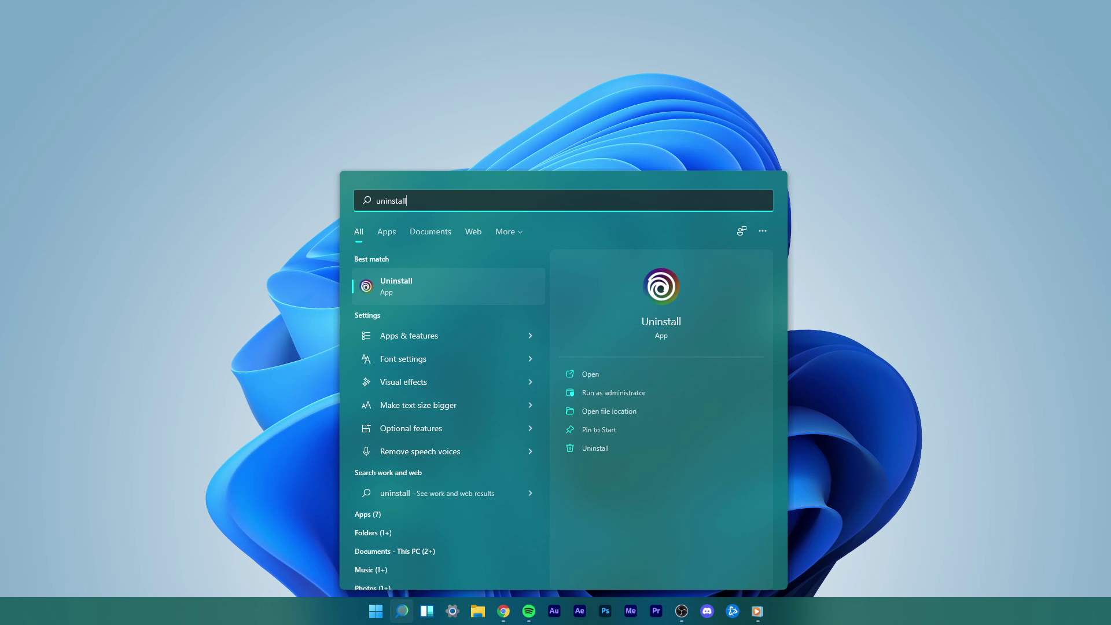
click(399, 339)
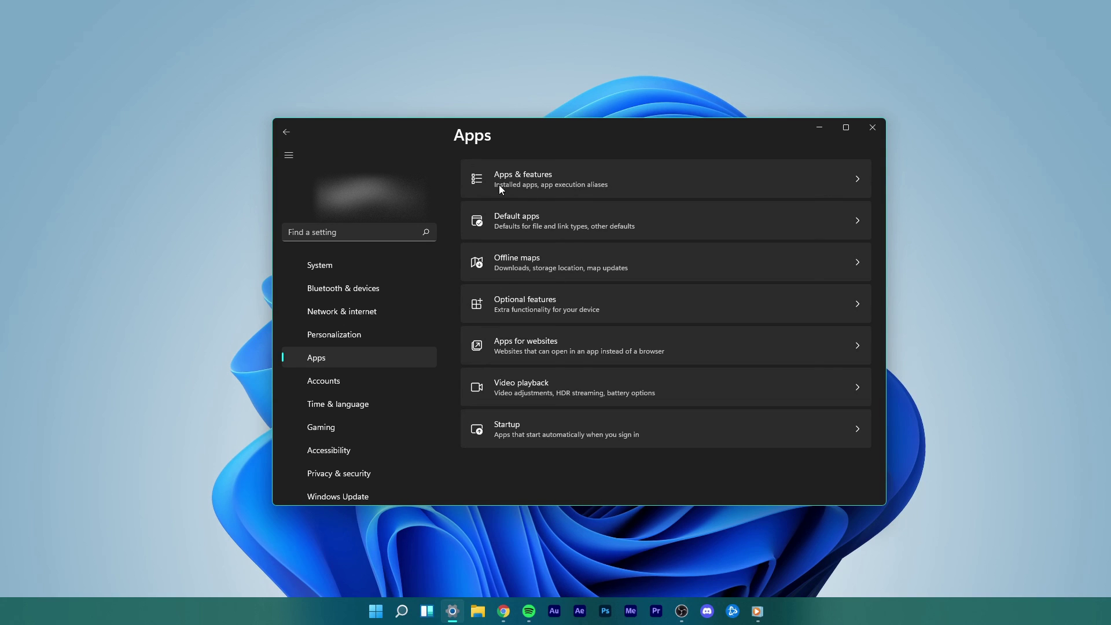
click(873, 127)
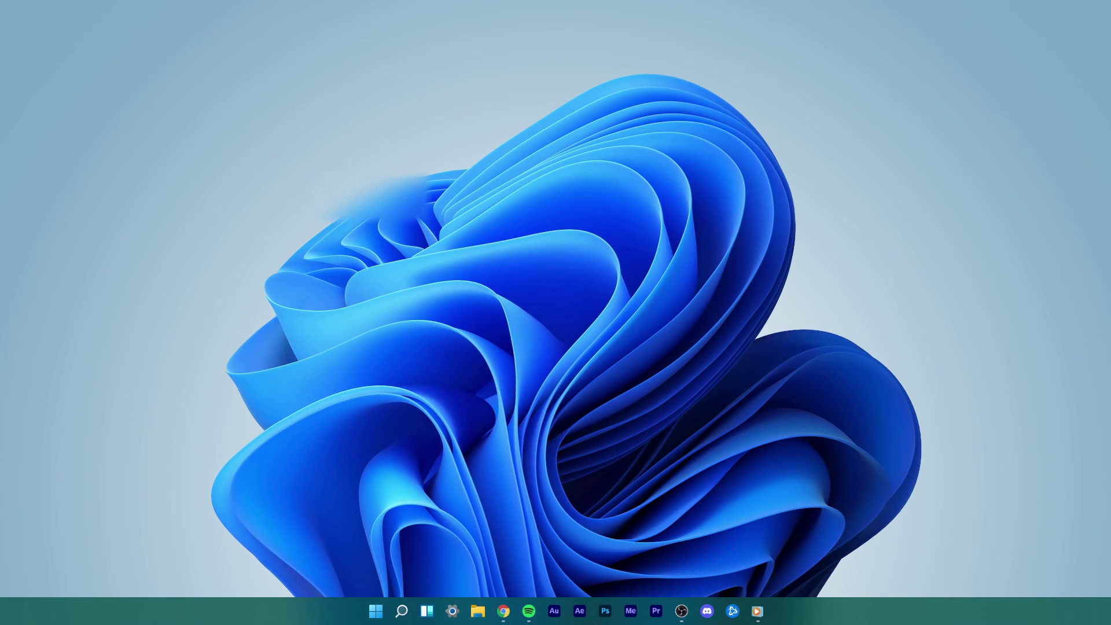